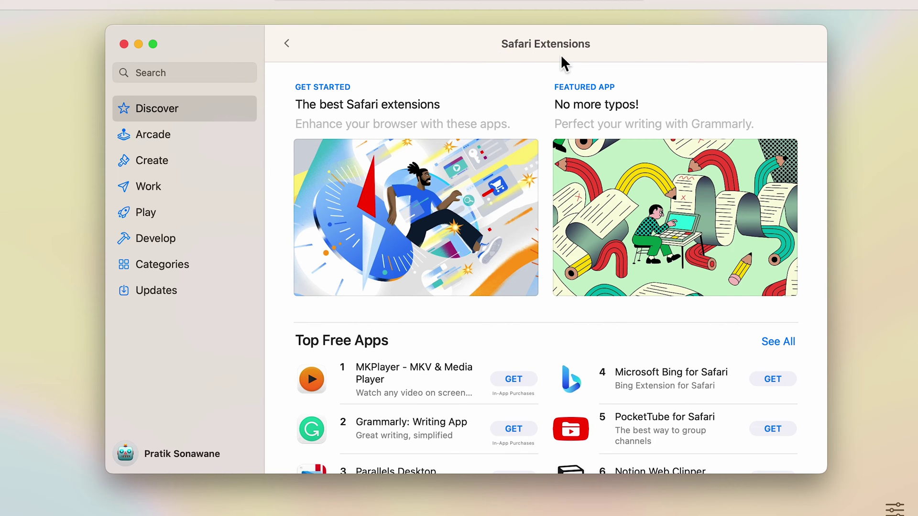
- Browse the Safari Extensions page and open its full Top Free Apps chart via See All
scroll(332, 338, "down", 5)
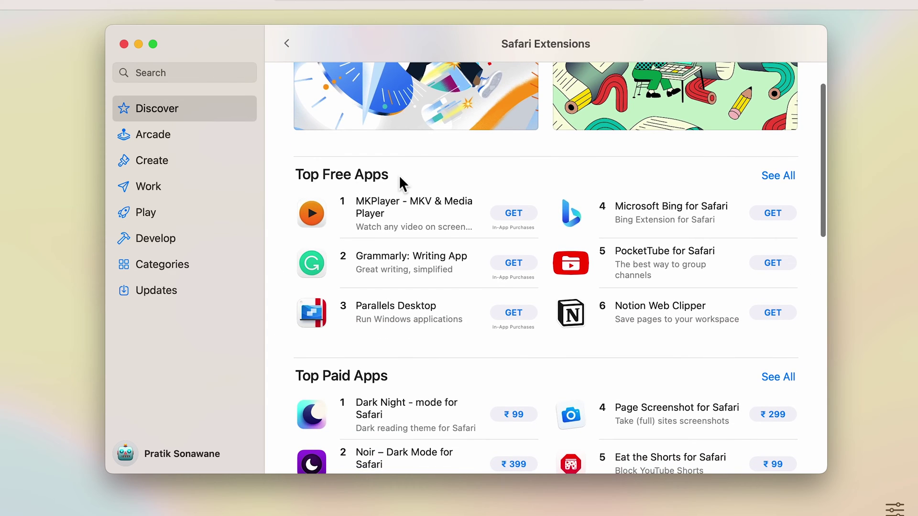
scroll(398, 404, "down", 4)
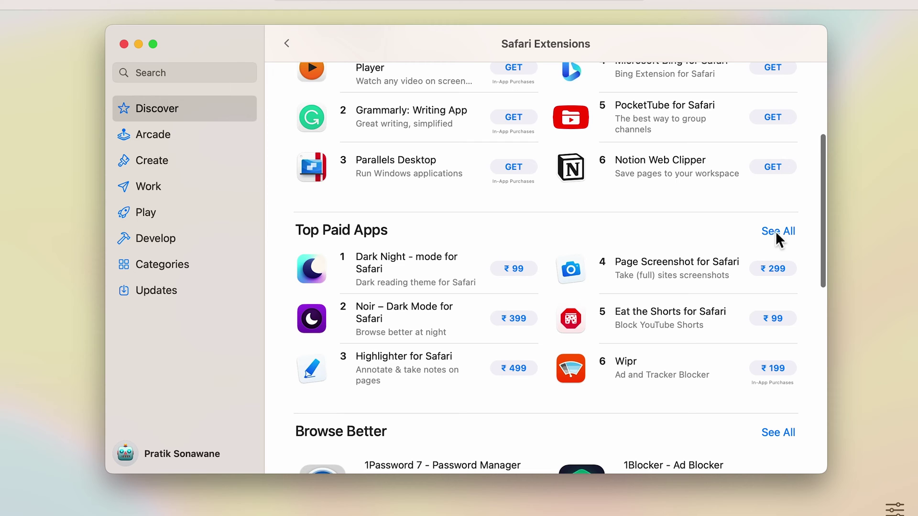
scroll(693, 234, "up", 4)
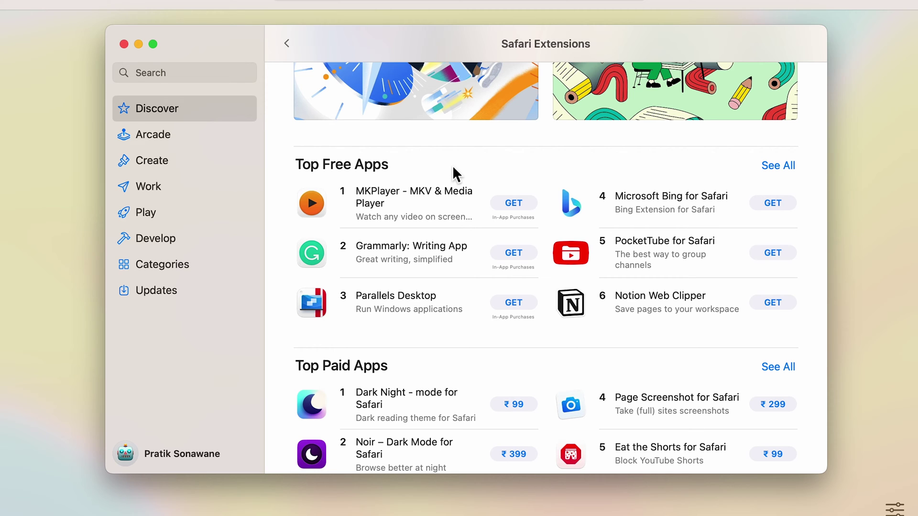
left_click(784, 165)
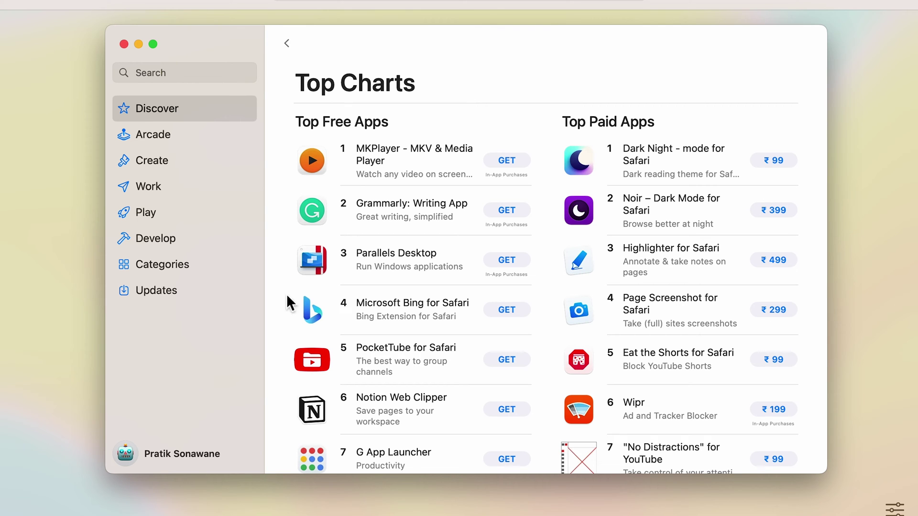
- Open the MKPlayer - MKV & Media Player product page from the Top Free chart
scroll(423, 326, "down", 10)
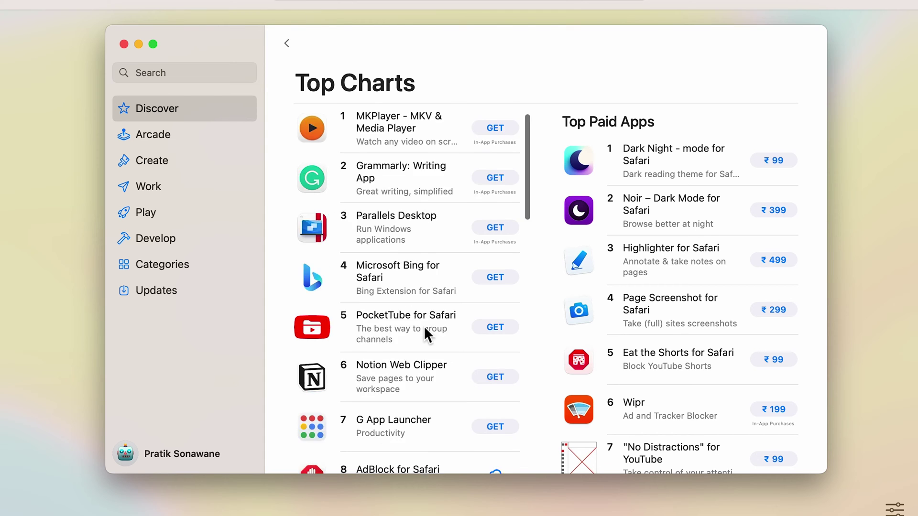
scroll(423, 326, "down", 6)
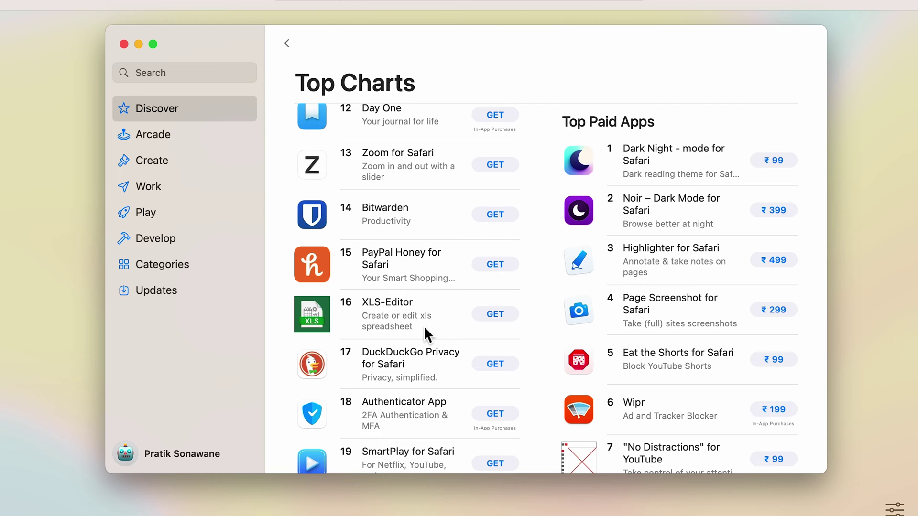
scroll(424, 329, "up", 15)
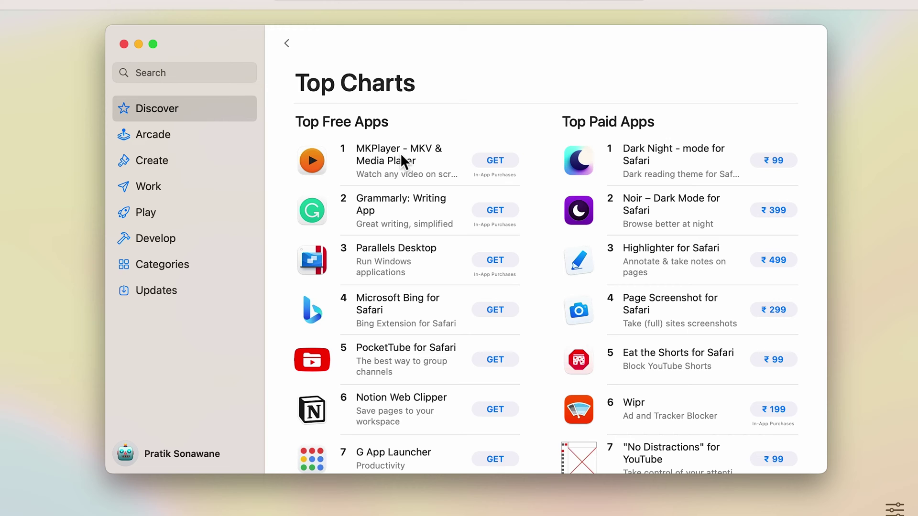
left_click(381, 157)
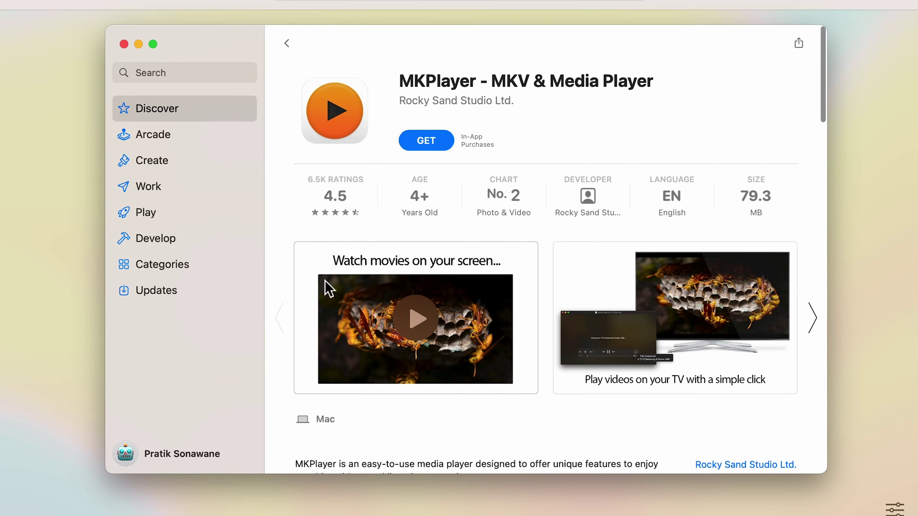
- Review MKPlayer's description and reviews, then request the free app with GET
scroll(286, 241, "down", 10)
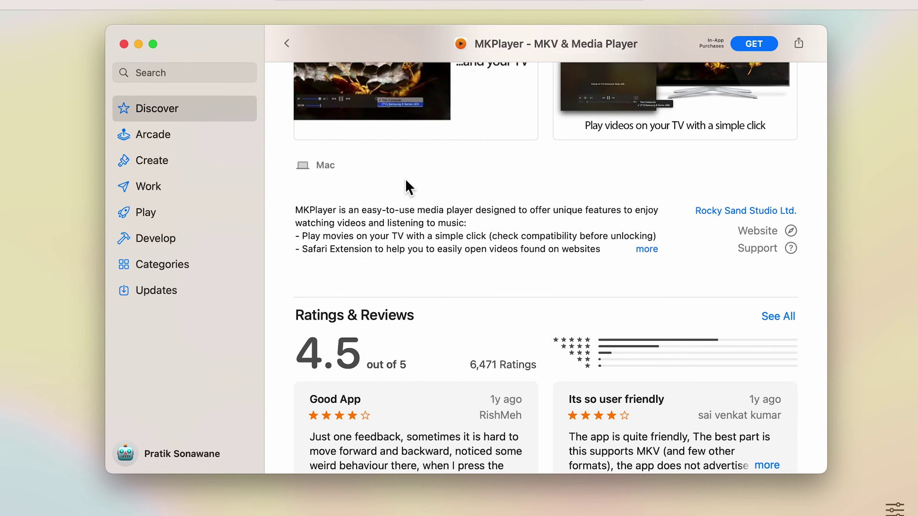
scroll(405, 179, "up", 5)
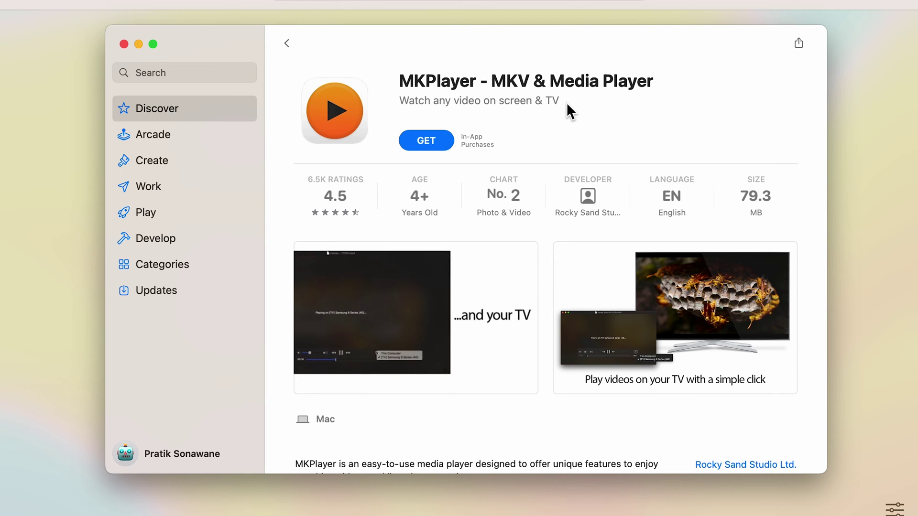
left_click(423, 143)
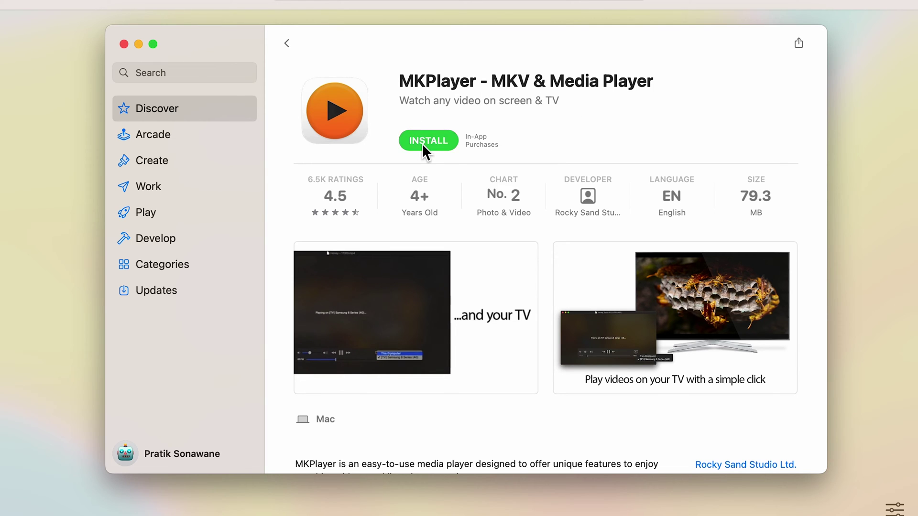
- Install MKPlayer by signing in with the account password, then view it in Launchpad
left_click(429, 146)
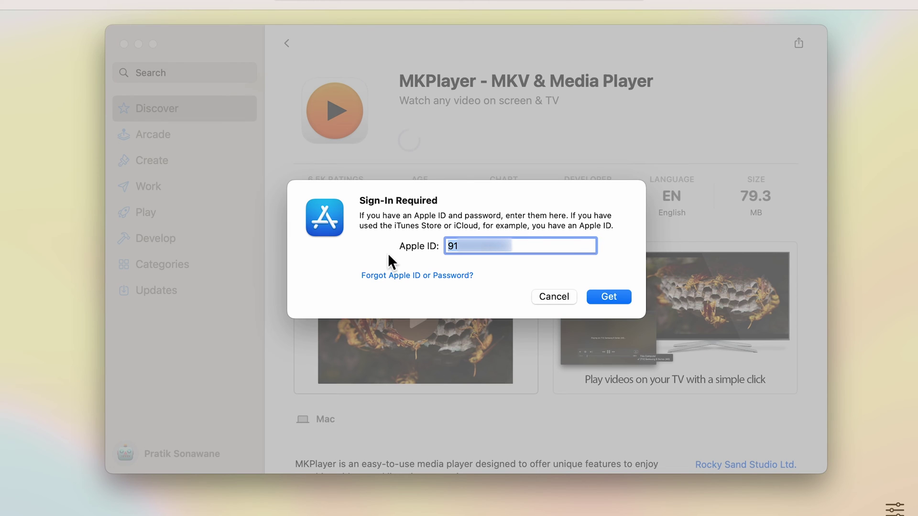
left_click(609, 297)
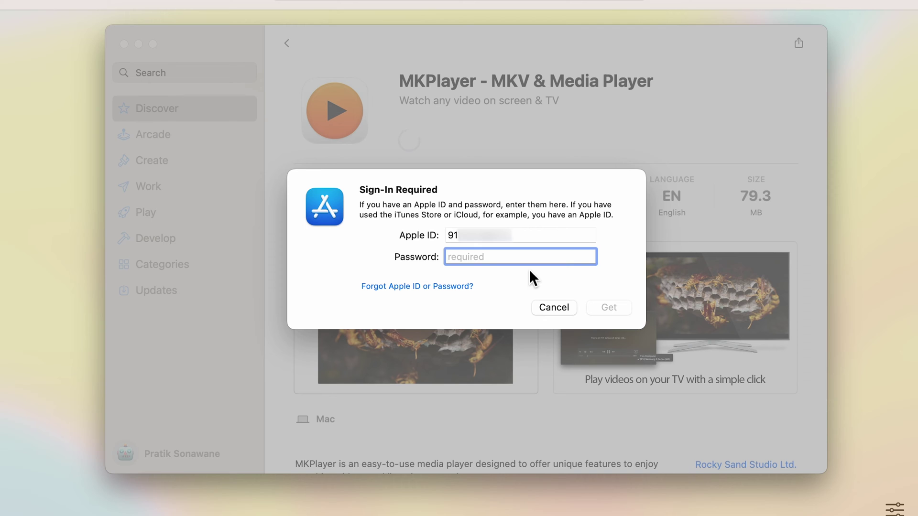
key("super+v")
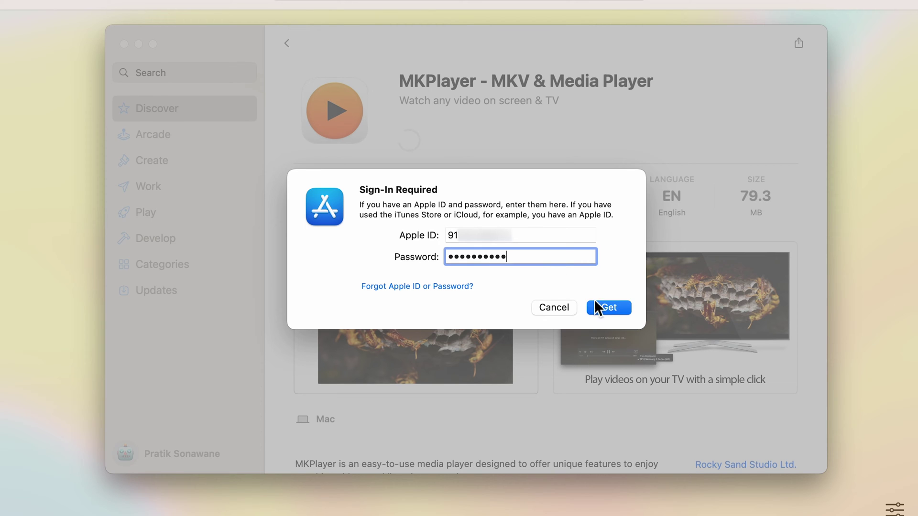
left_click(618, 308)
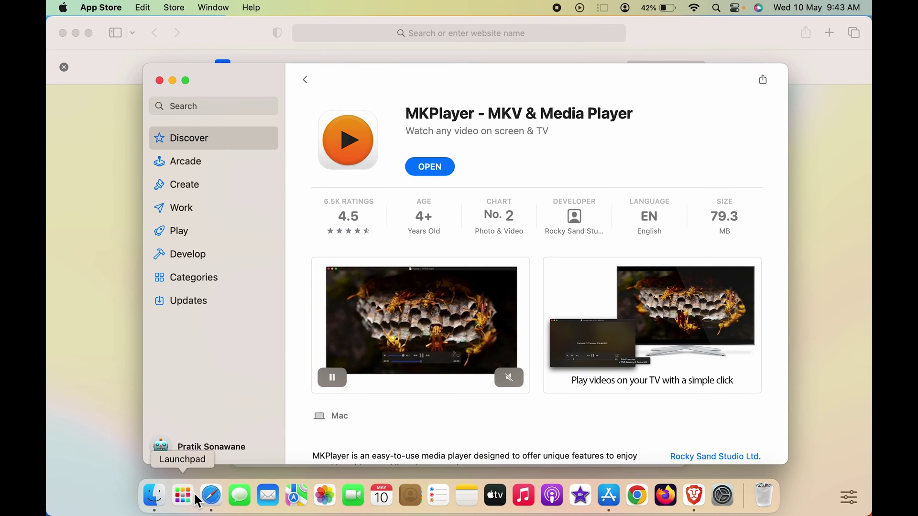
left_click(183, 496)
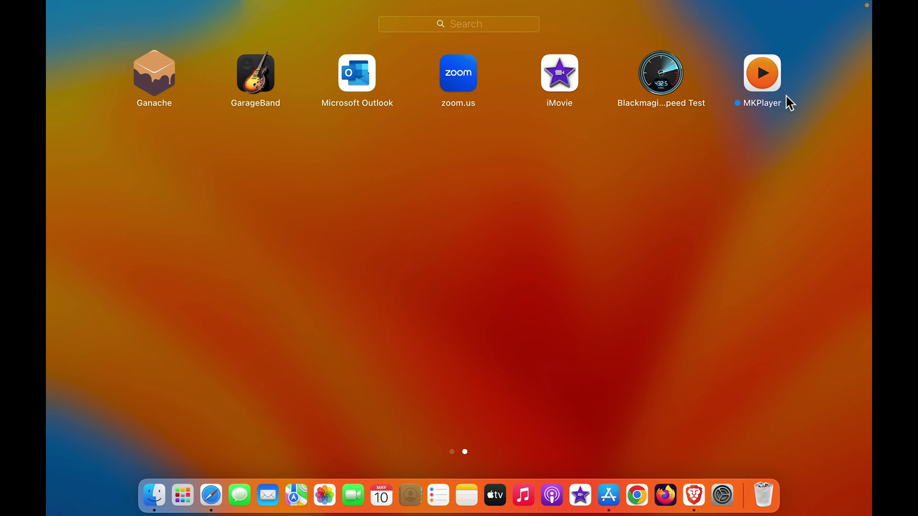
- Launch Safari and turn on the MKPlayer extension from the new-extension prompt
left_click(212, 496)
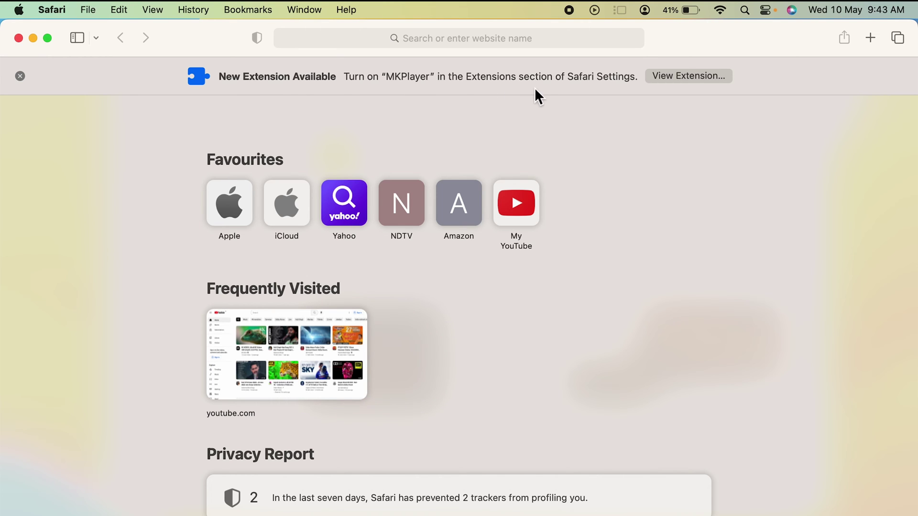
left_click(684, 79)
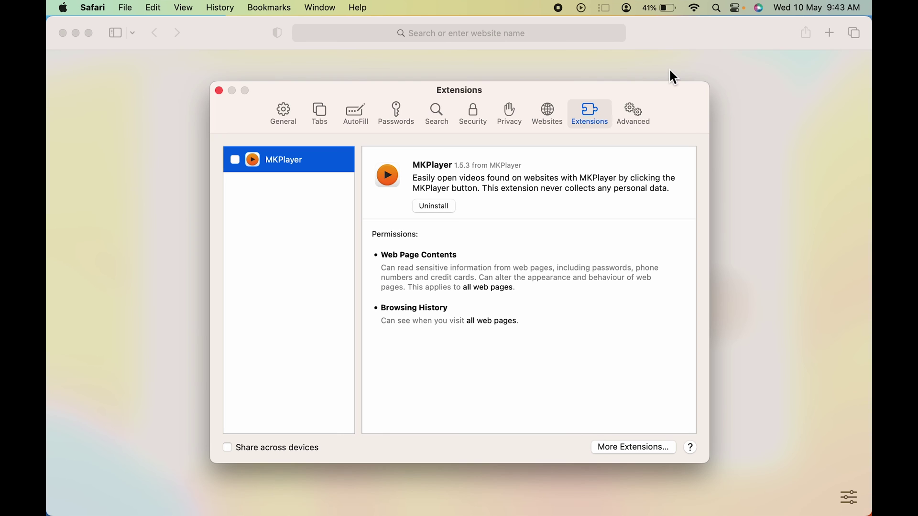
left_click(235, 159)
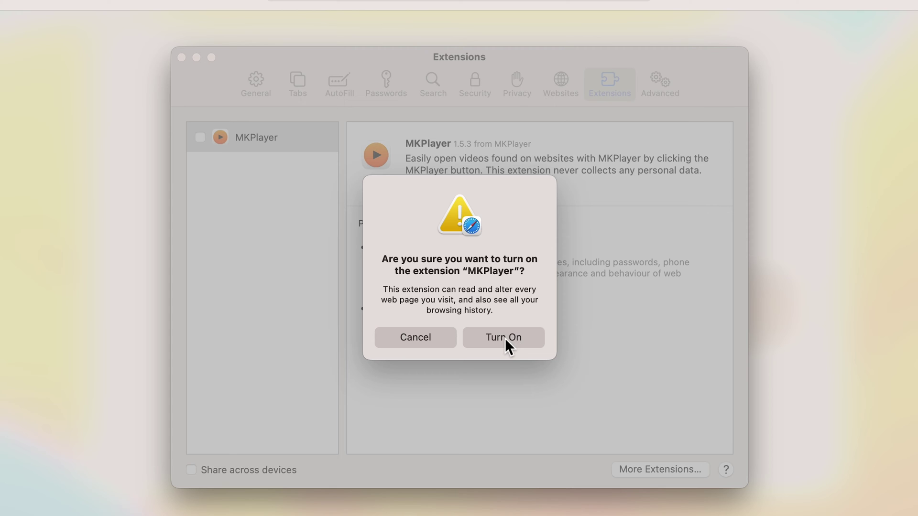
left_click(427, 340)
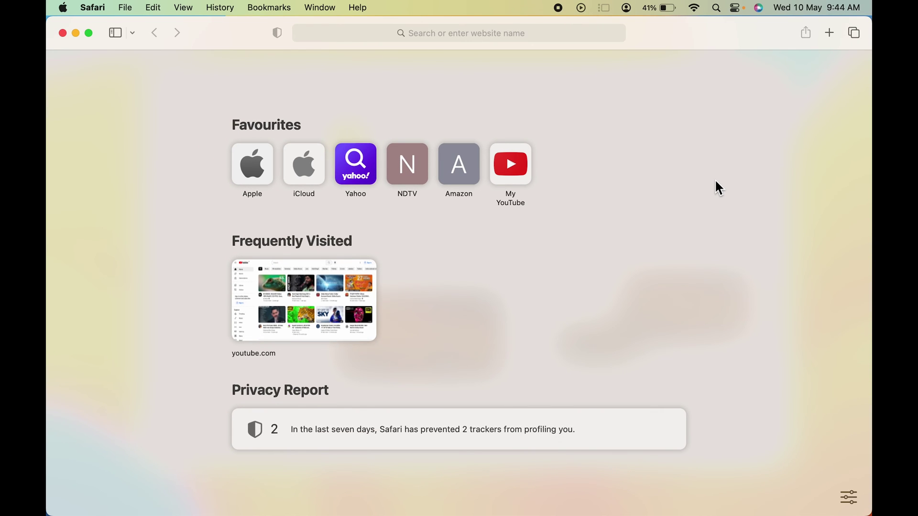
- Uninstall MKPlayer from Safari's Extensions settings and reveal the app in Finder
left_click(95, 8)
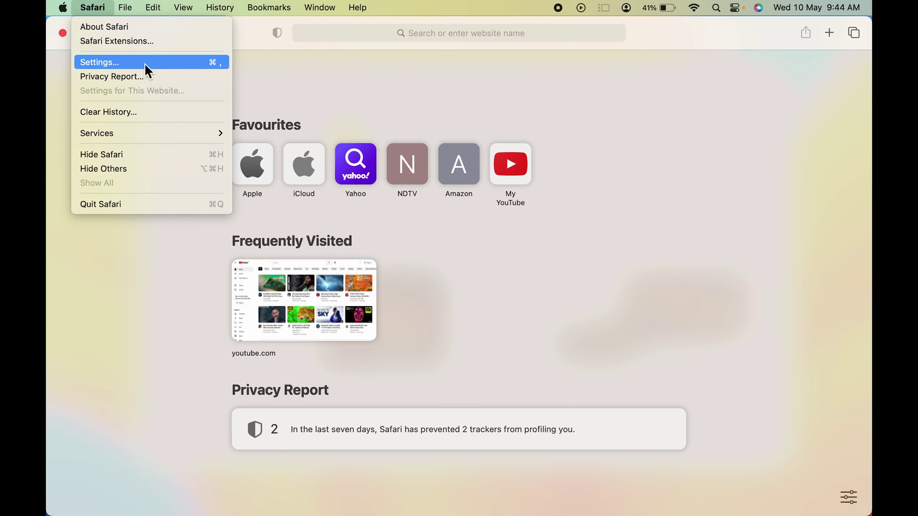
left_click(171, 68)
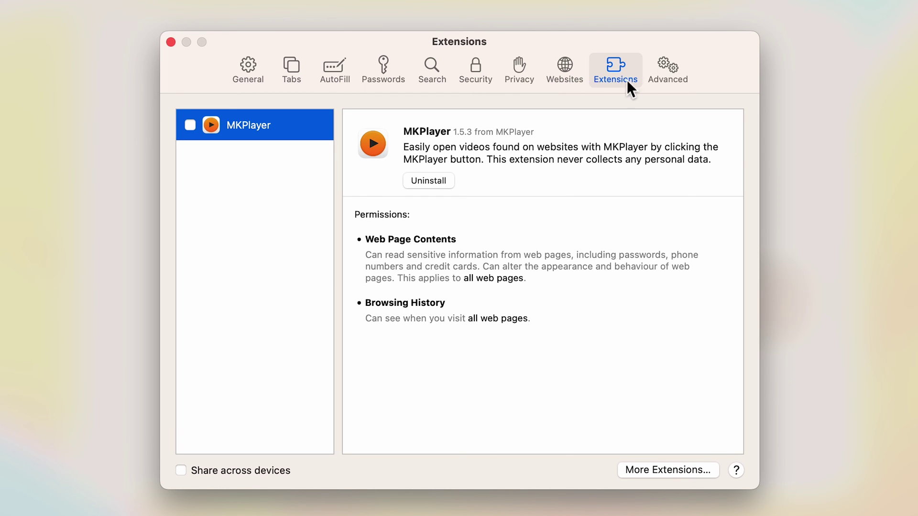
left_click(256, 75)
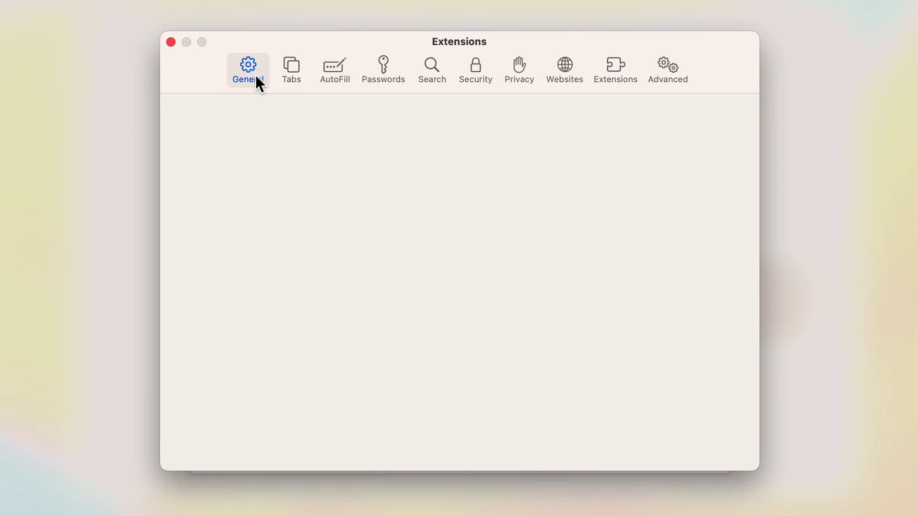
left_click(616, 76)
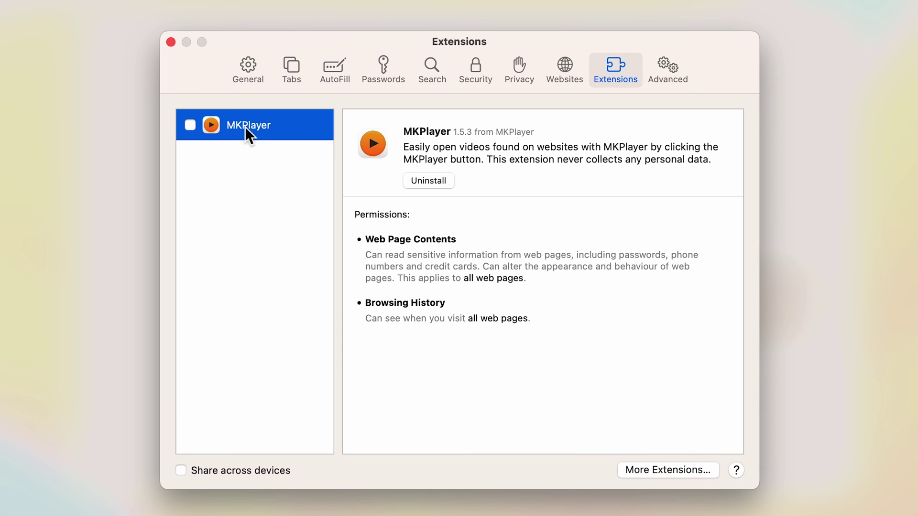
left_click(437, 184)
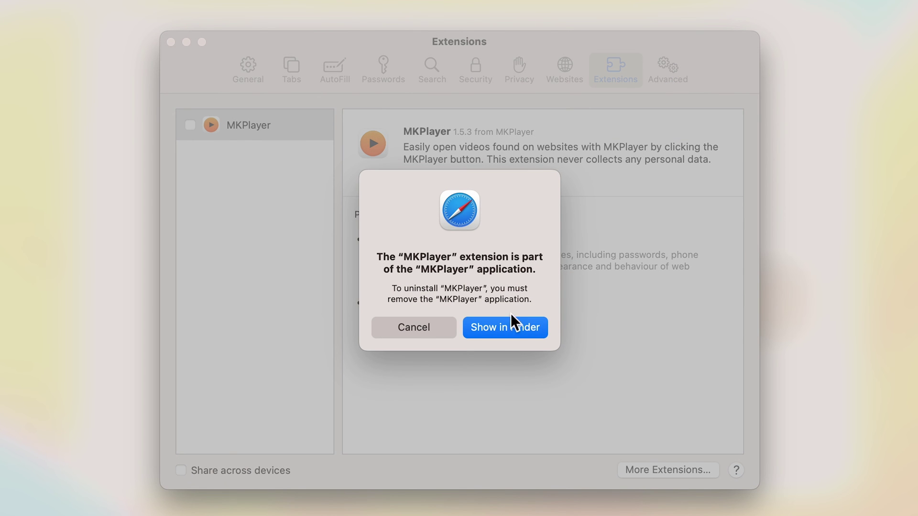
left_click(512, 328)
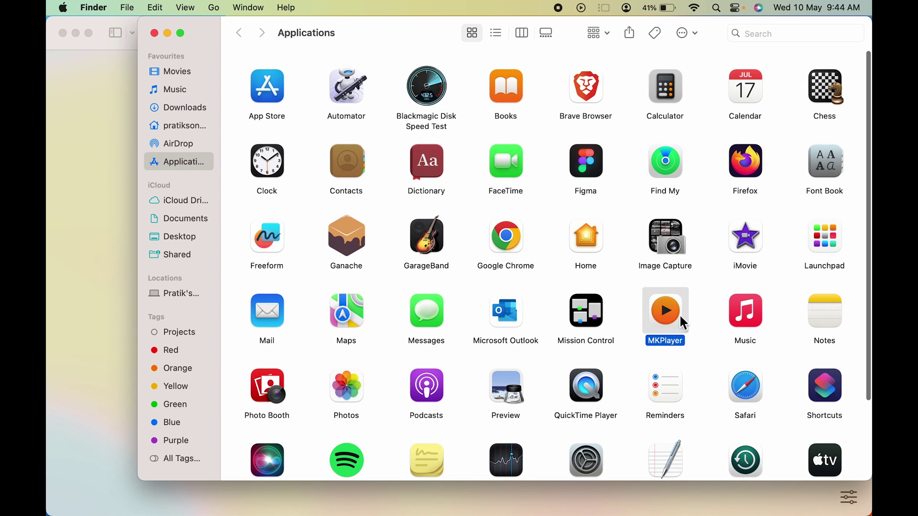
- Search This Mac in Finder for 'mkplayer'
left_click(778, 32)
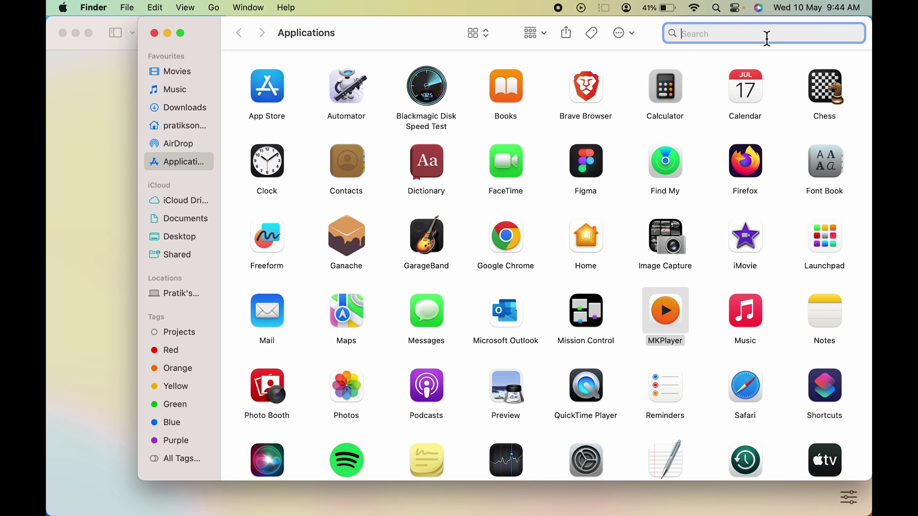
type("mkplayer")
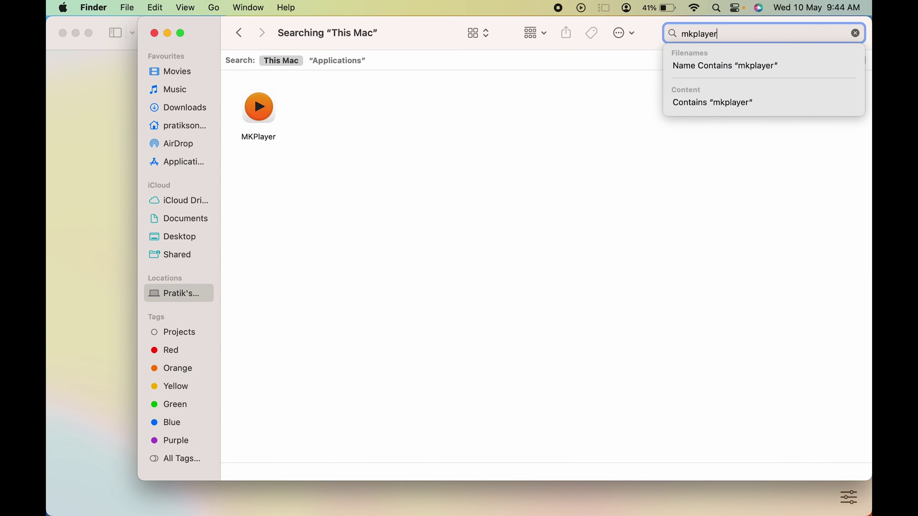
key("Return")
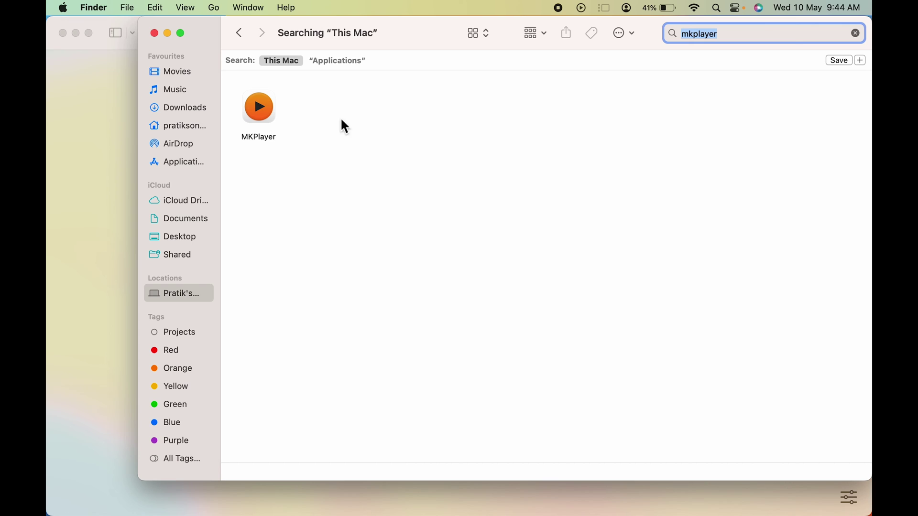
- Add a search criterion so that system files are included
left_click(861, 61)
left_click(293, 82)
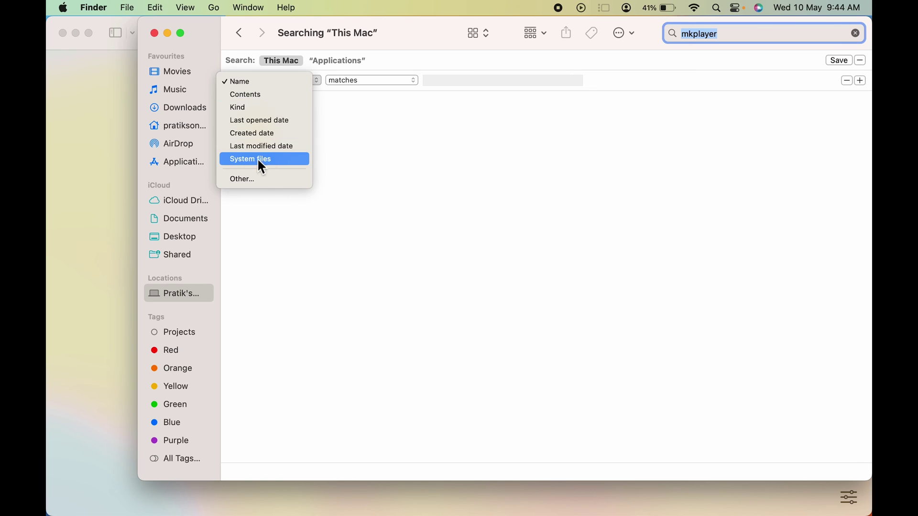
left_click(276, 161)
left_click(398, 80)
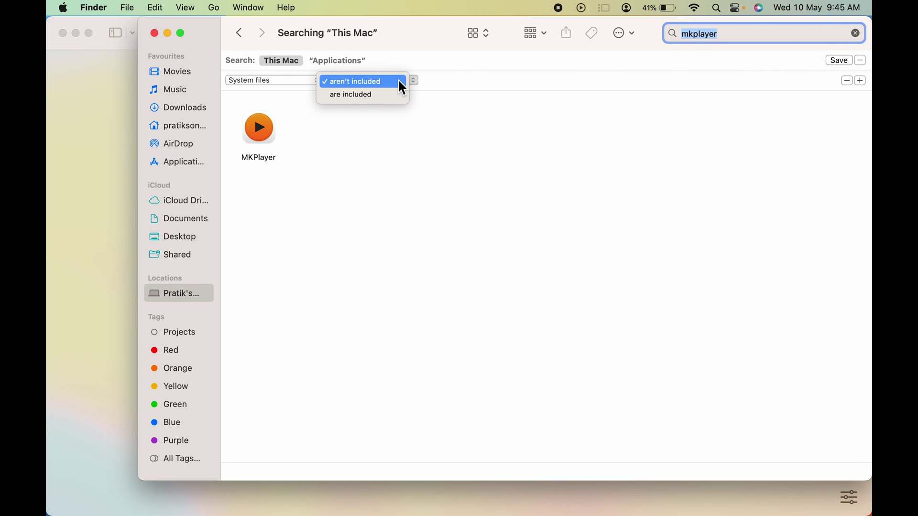
left_click(357, 99)
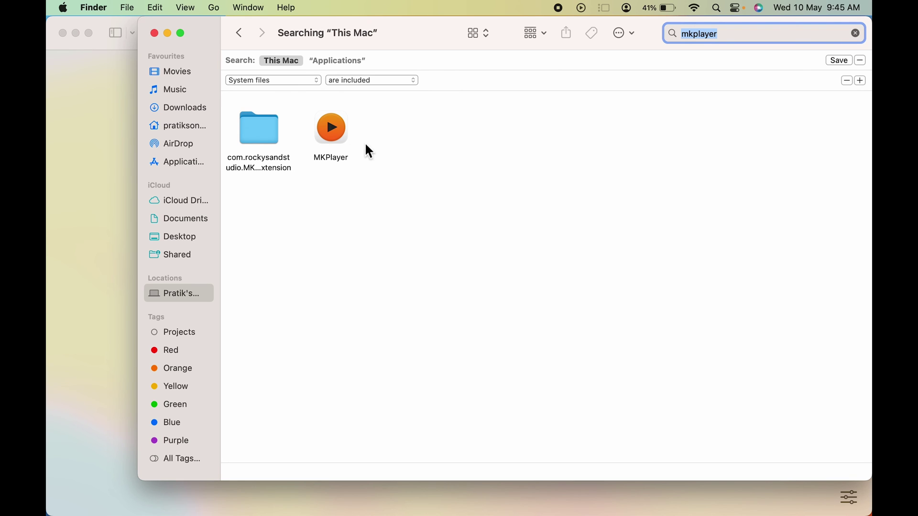
- Move both MKPlayer results to the Bin with the admin password, then close Finder
left_click_drag(351, 173, 777, 489)
type("••••")
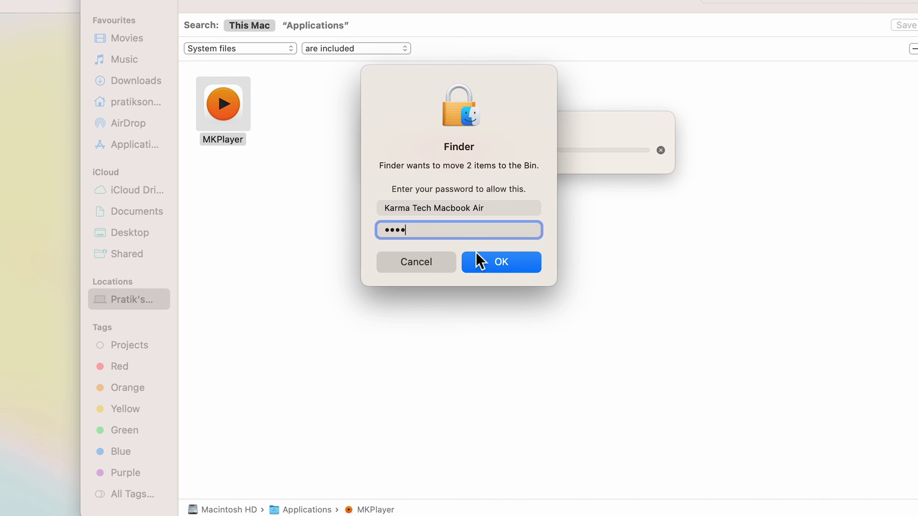
left_click(513, 264)
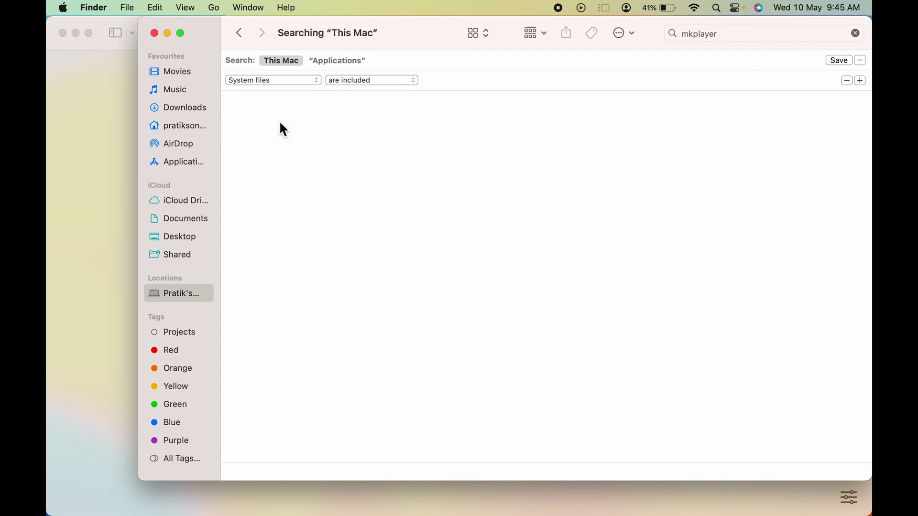
left_click(155, 34)
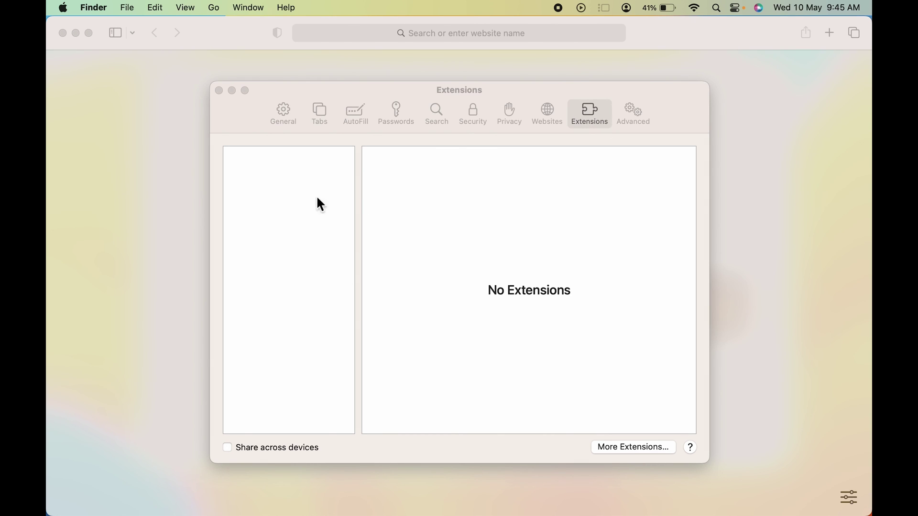
- Close Safari's settings and open the Safari Extensions page in the App Store
left_click(219, 90)
left_click(93, 7)
left_click(107, 43)
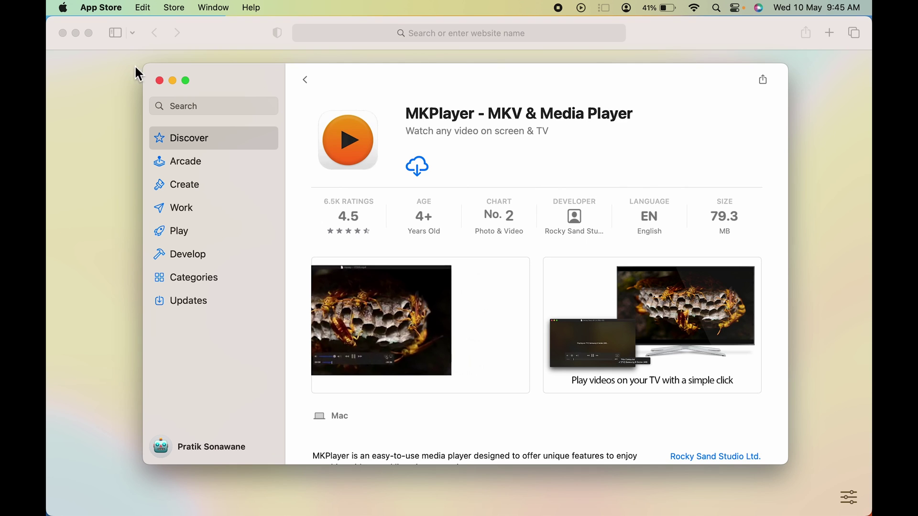
scroll(444, 423, "down", 3)
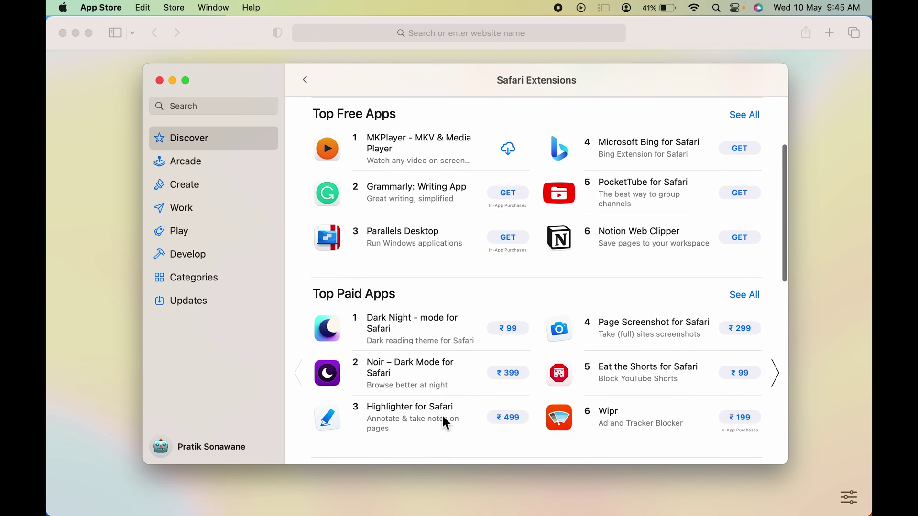
- Quit the App Store and minimise the Safari window
left_click(159, 80)
left_click(89, 34)
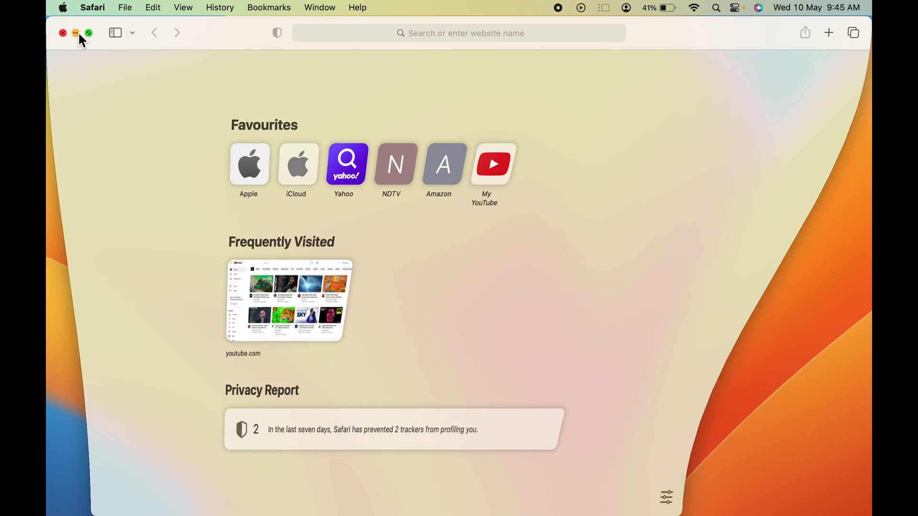
left_click(77, 32)
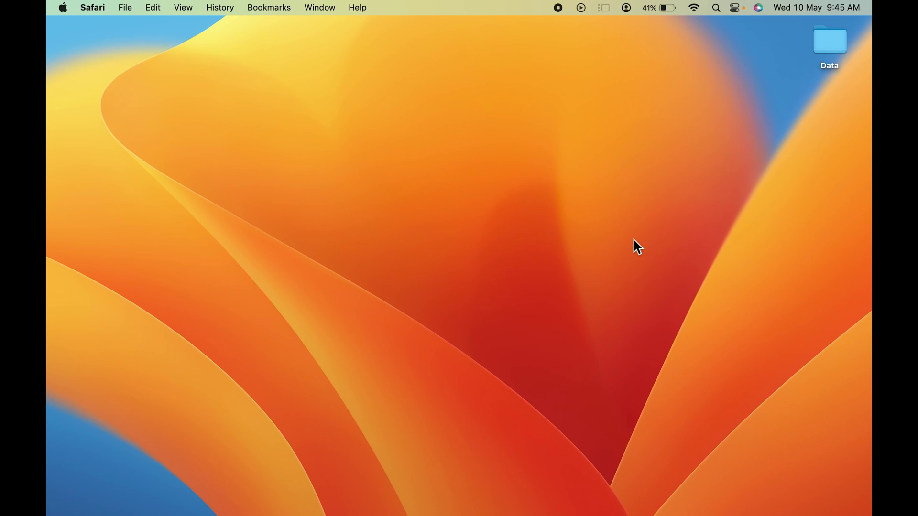